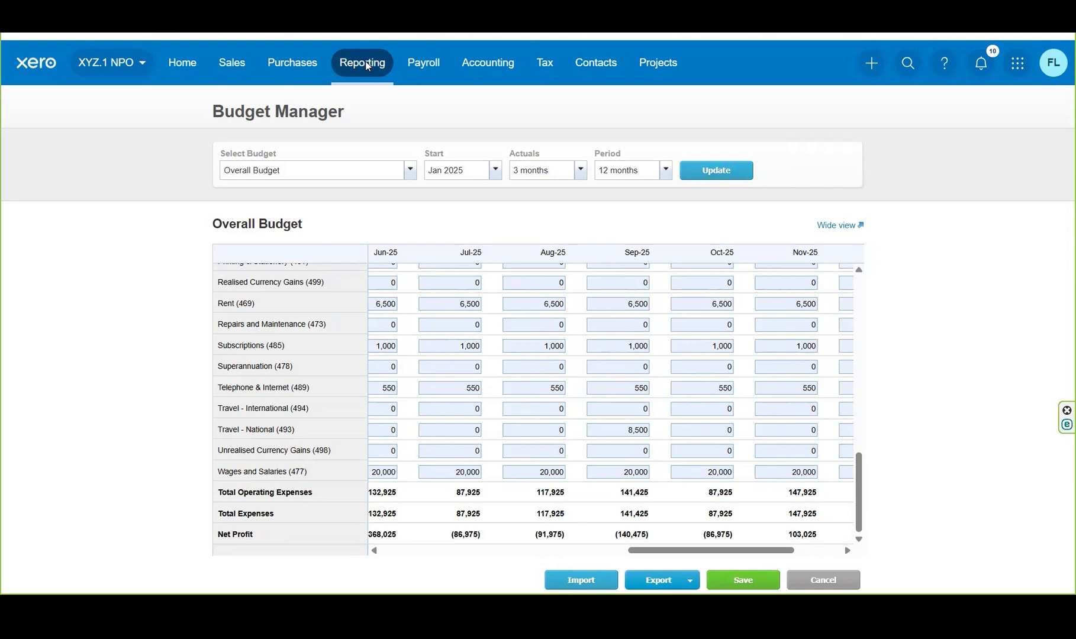
- Mark the Budget Variance report as a favourite in the full reports list and open it
{"action": "left_click", "coordinate": [366, 62]}
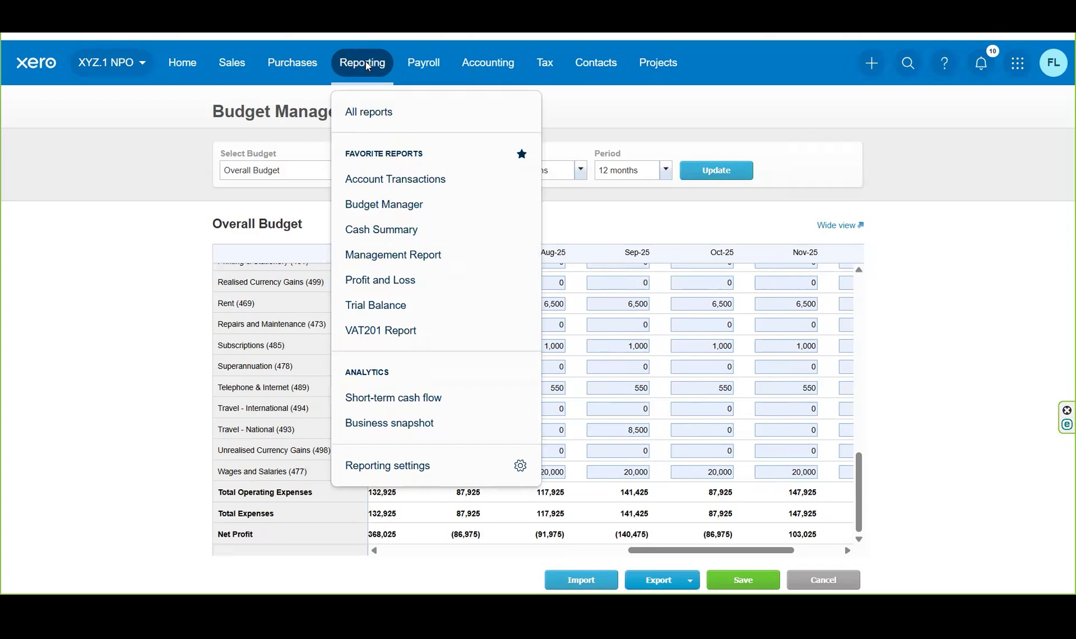
{"action": "left_click", "coordinate": [369, 113]}
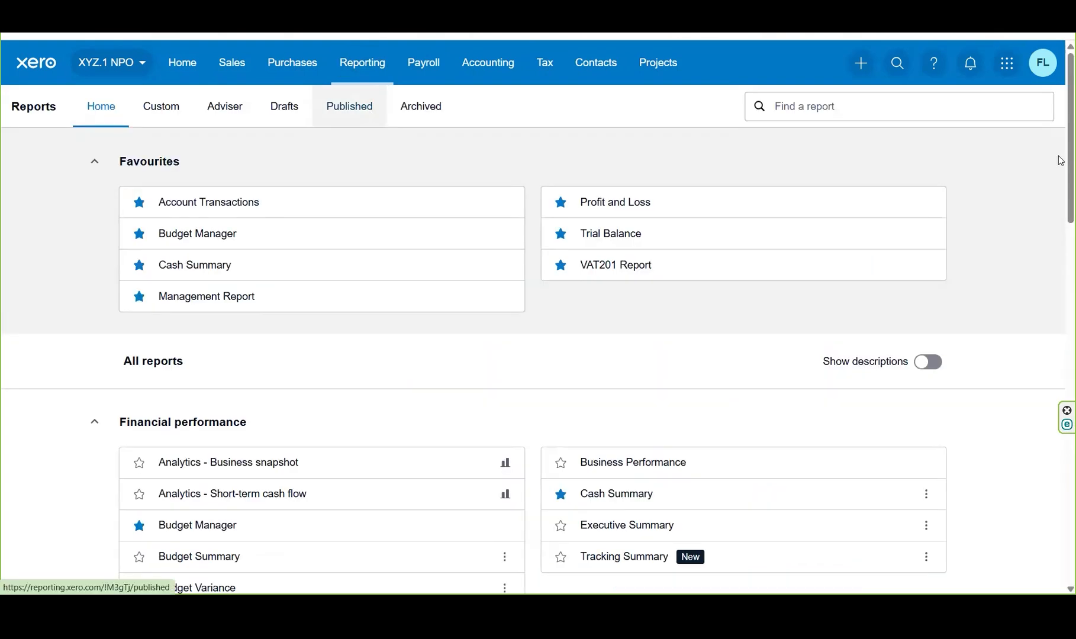
{"action": "scroll", "coordinate": [1062, 178], "scroll_direction": "down", "scroll_amount": 3}
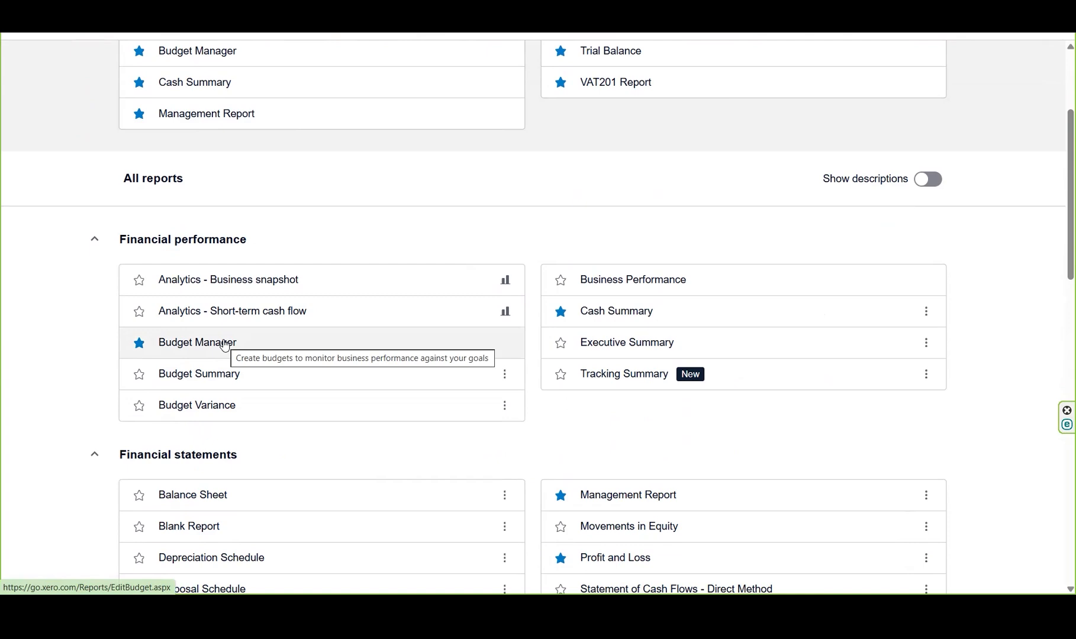
{"action": "left_click", "coordinate": [138, 407]}
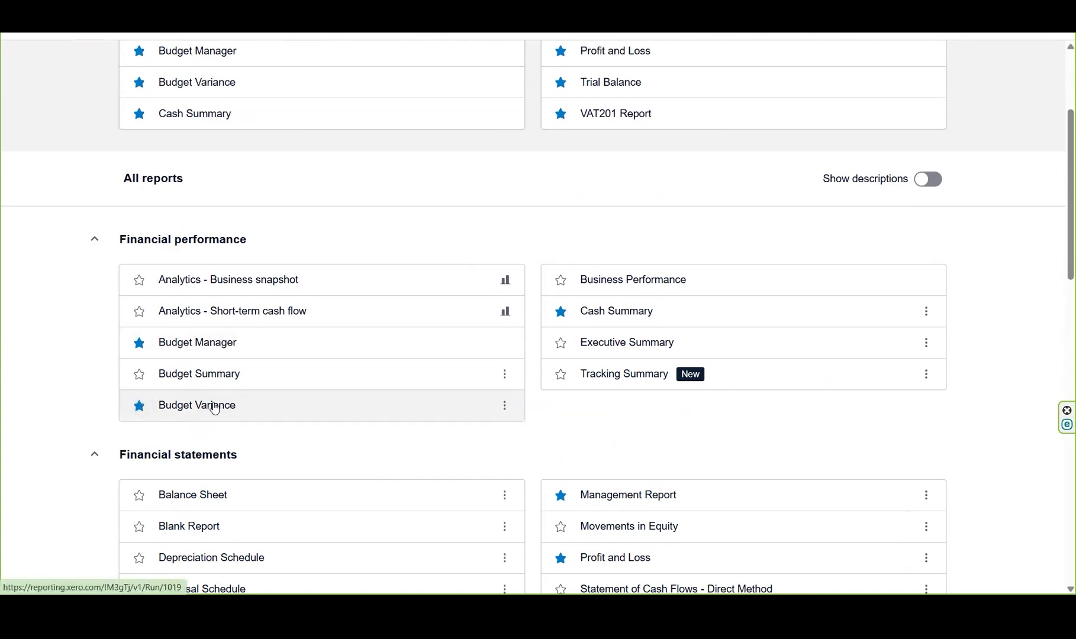
{"action": "left_click", "coordinate": [215, 406]}
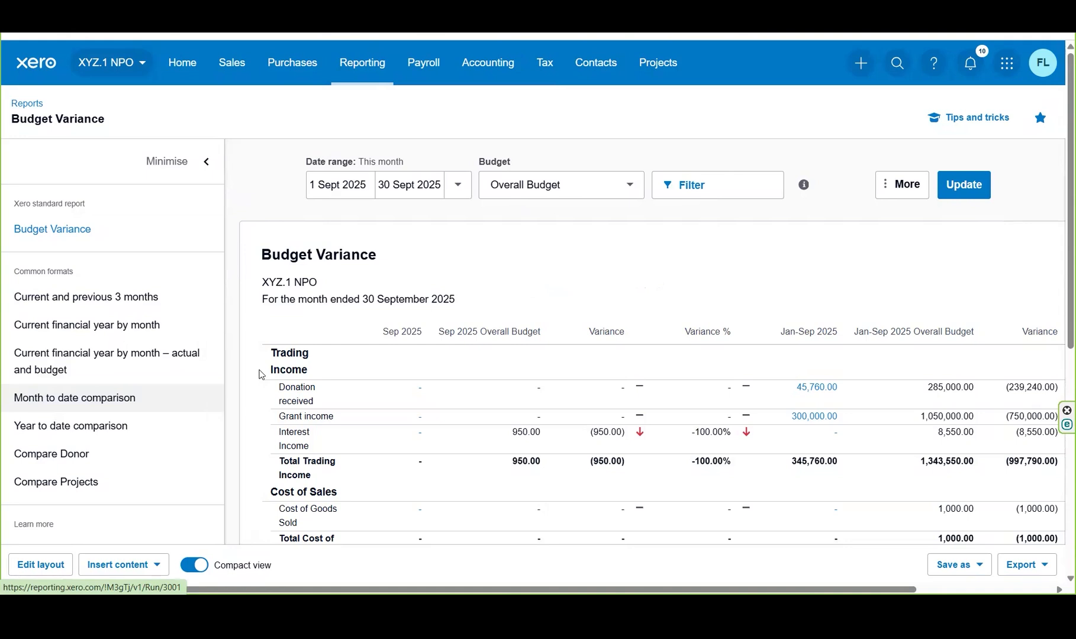
- Run the report for this financial year against the Overall Budget and review the variances down to net profit
{"action": "left_click", "coordinate": [460, 186]}
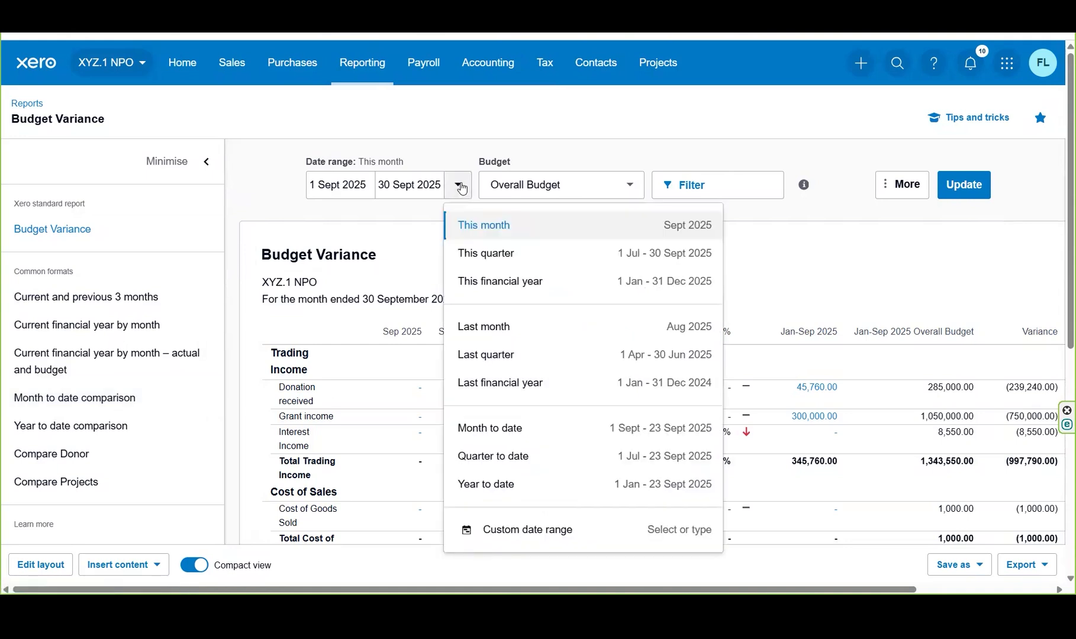
{"action": "left_click", "coordinate": [521, 285]}
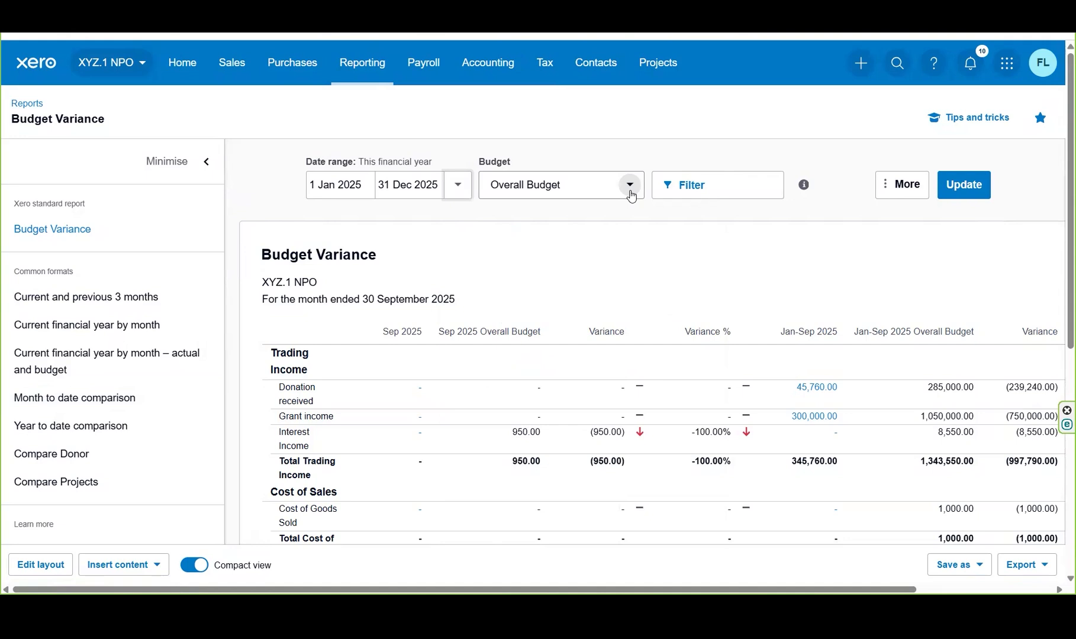
{"action": "left_click", "coordinate": [206, 163]}
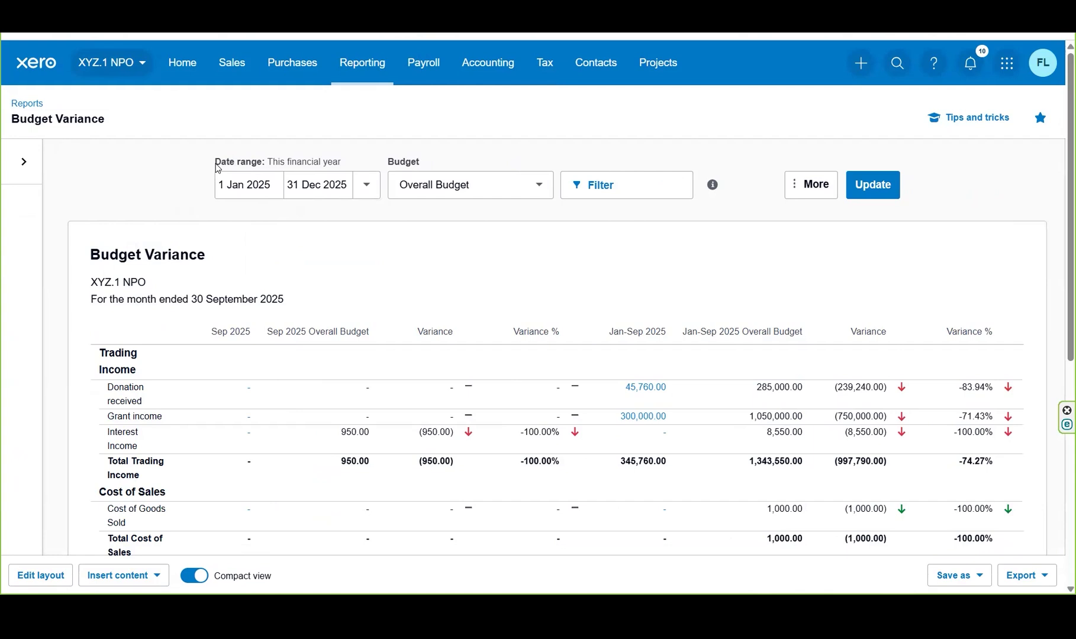
{"action": "left_click", "coordinate": [533, 189]}
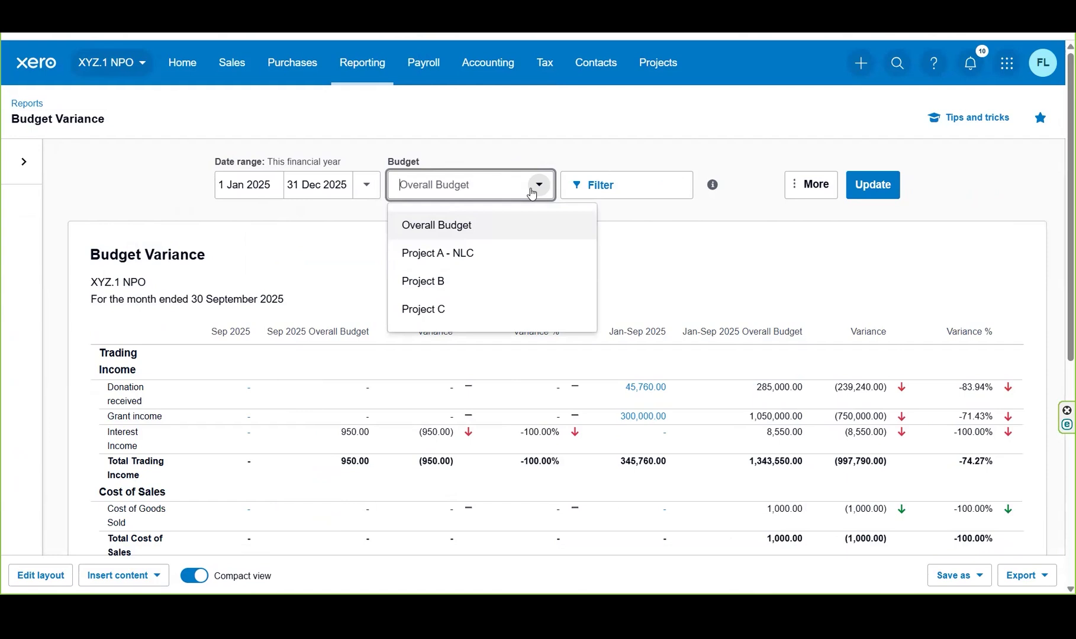
{"action": "left_click", "coordinate": [720, 205]}
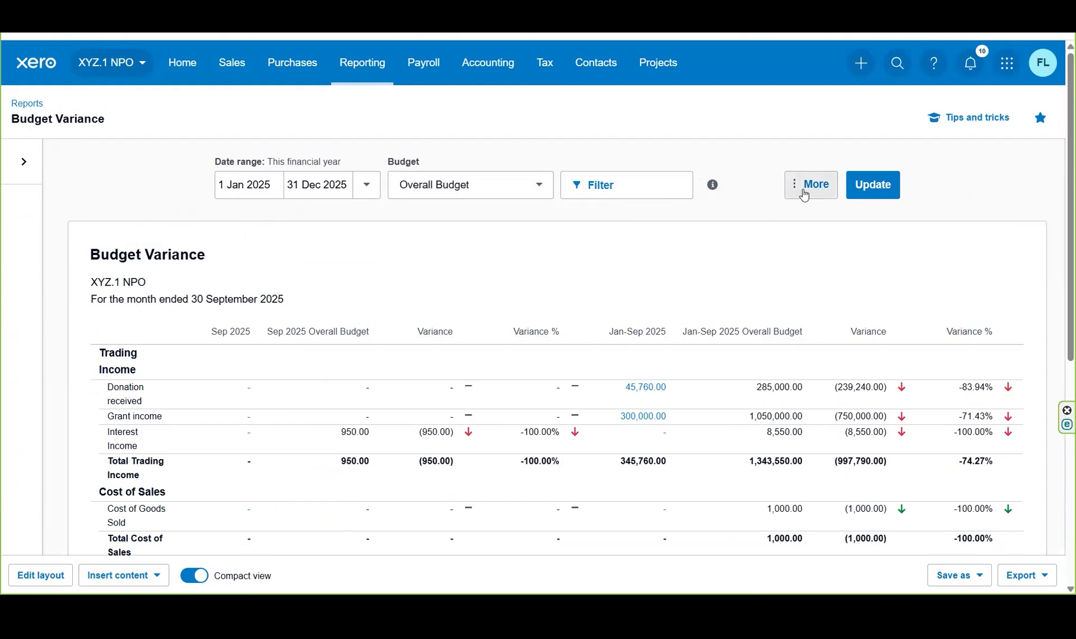
{"action": "left_click", "coordinate": [804, 196]}
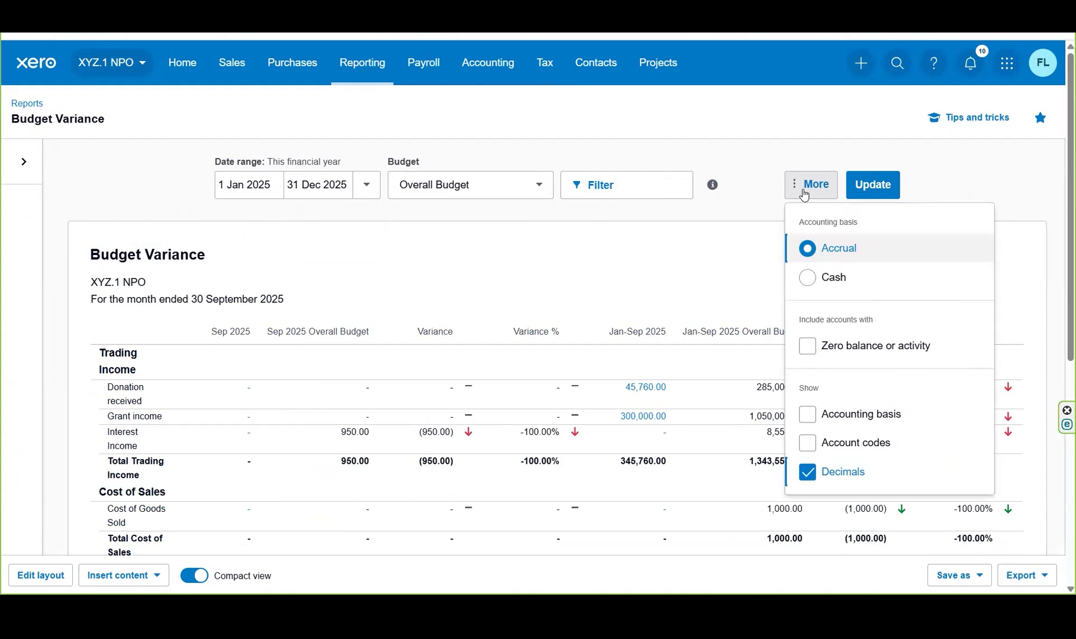
{"action": "left_click", "coordinate": [939, 171]}
{"action": "left_click", "coordinate": [879, 186]}
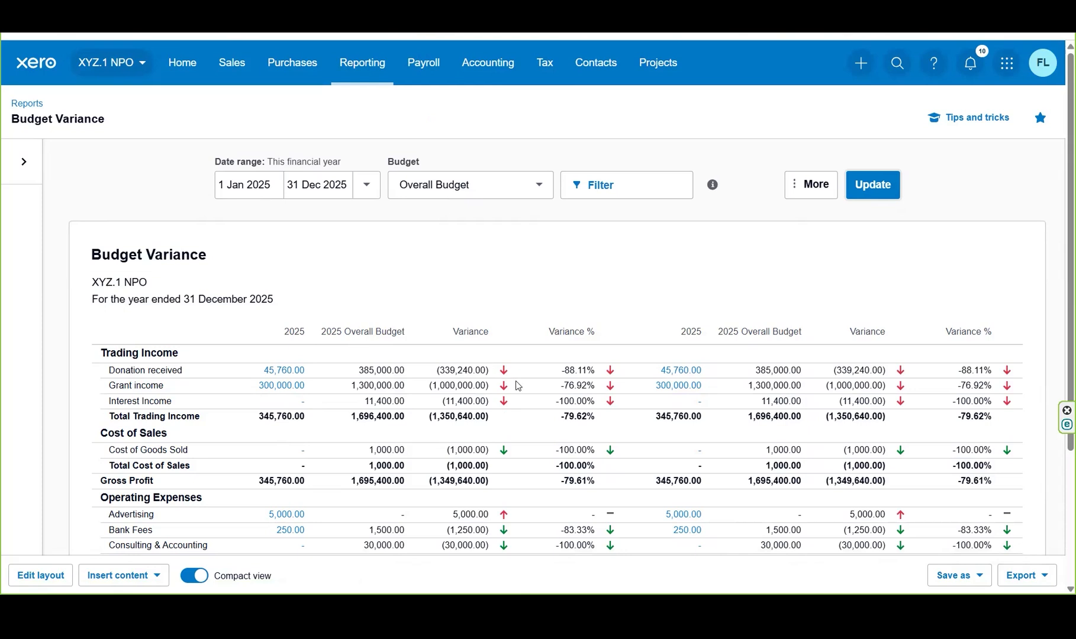
{"action": "scroll", "coordinate": [380, 365], "scroll_direction": "down", "scroll_amount": 1}
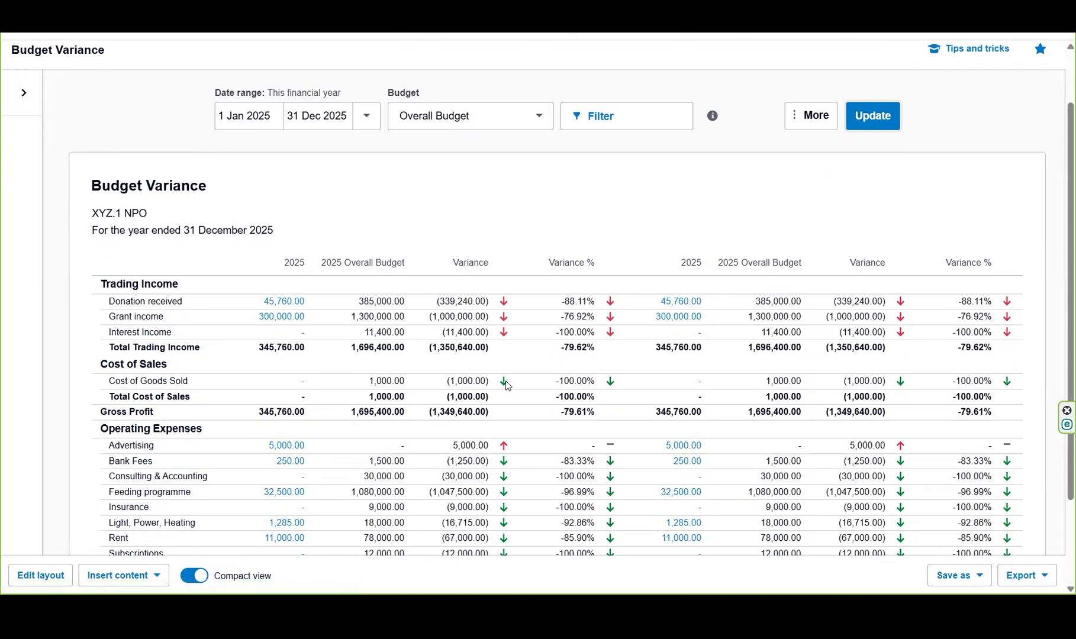
{"action": "left_click_drag", "start_coordinate": [1060, 288], "coordinate": [1061, 314]}
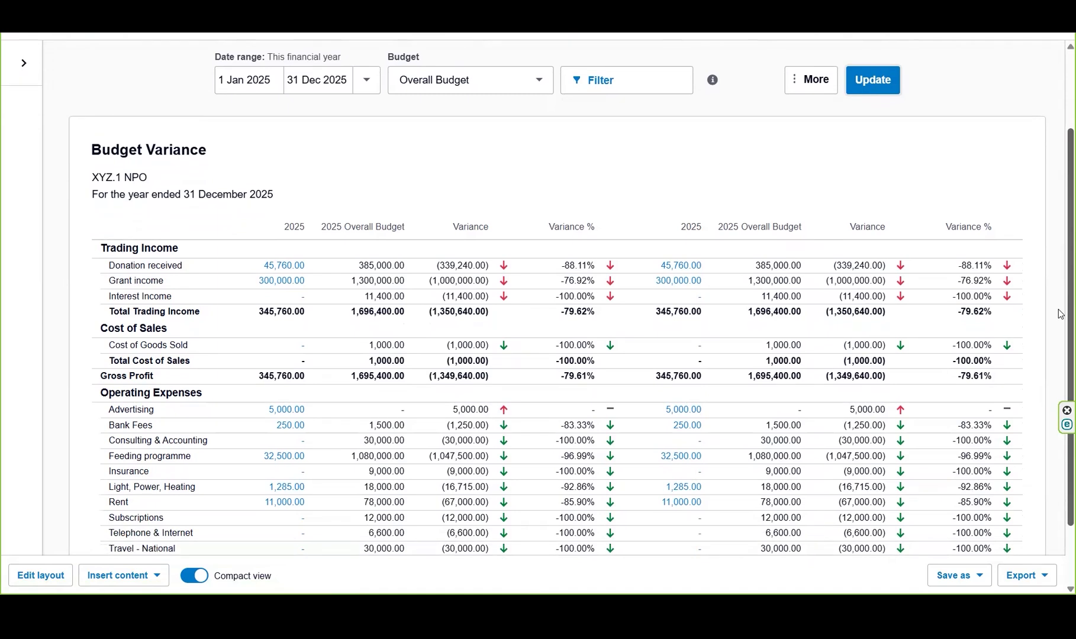
{"action": "left_click_drag", "start_coordinate": [1060, 314], "coordinate": [1061, 353]}
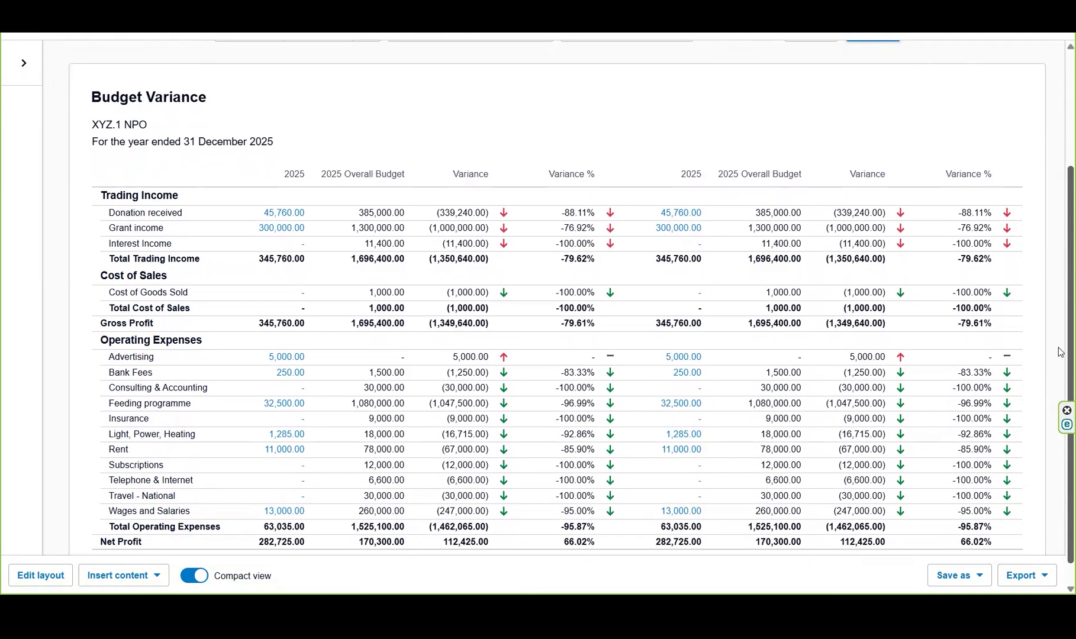
- Set the report period to 1 Jan 2025 through 31 Jan 2025, update the report and review its variances
{"action": "left_click_drag", "start_coordinate": [1061, 352], "coordinate": [1059, 241]}
{"action": "left_click", "coordinate": [367, 177]}
{"action": "left_click", "coordinate": [308, 189]}
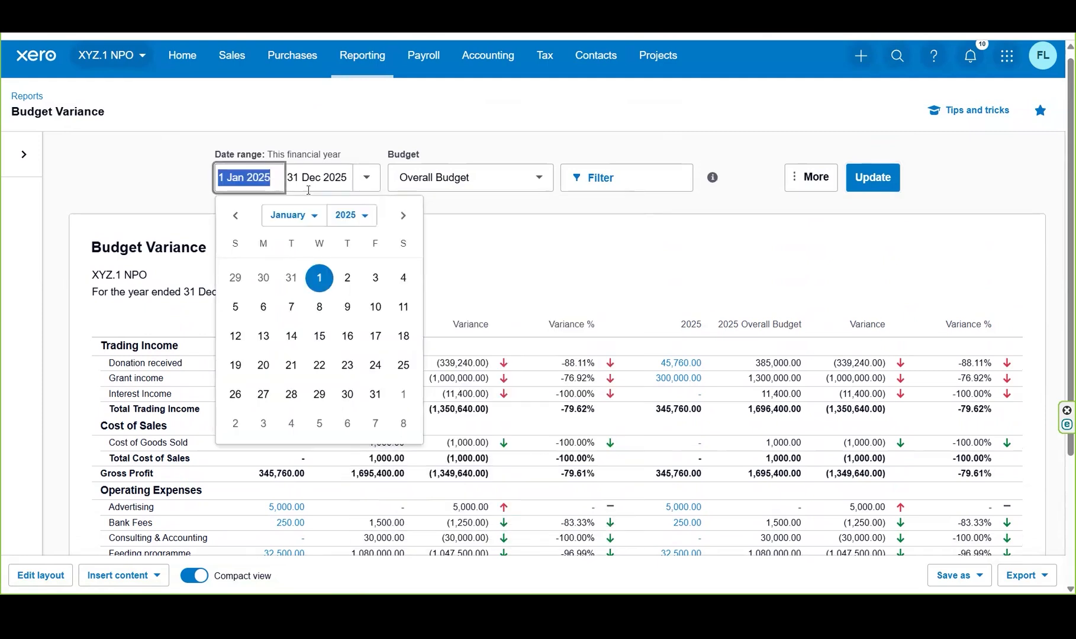
{"action": "left_click", "coordinate": [319, 279]}
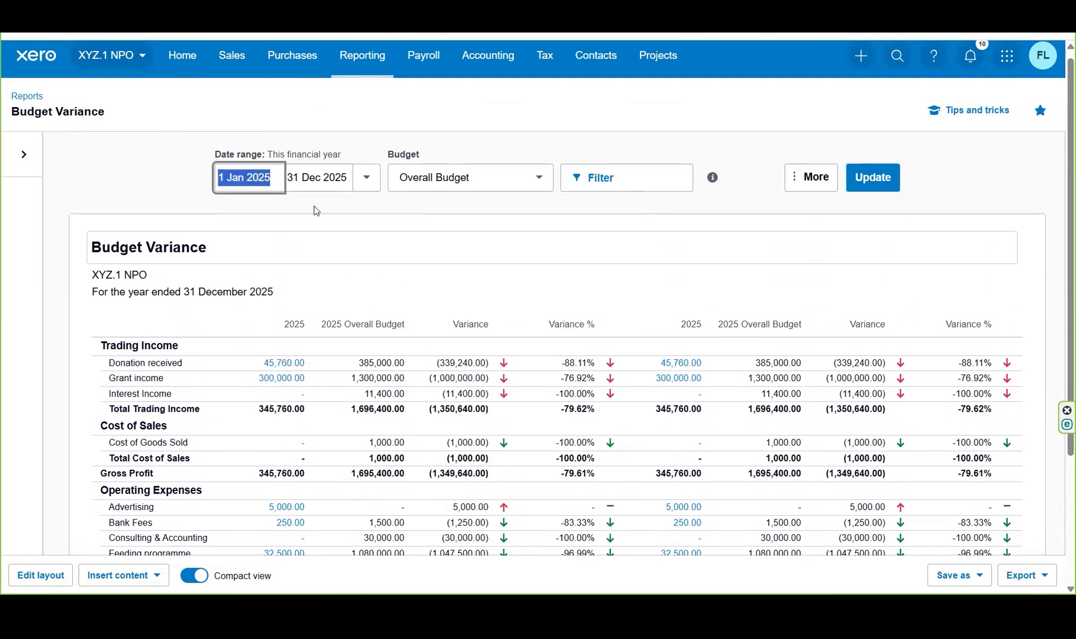
{"action": "left_click", "coordinate": [316, 178]}
{"action": "left_click", "coordinate": [302, 216]}
{"action": "left_click", "coordinate": [301, 218]}
{"action": "left_click", "coordinate": [308, 215]}
{"action": "left_click", "coordinate": [304, 215]}
{"action": "left_click", "coordinate": [304, 215]}
{"action": "left_click", "coordinate": [305, 216]}
{"action": "left_click", "coordinate": [304, 215]}
{"action": "left_click", "coordinate": [305, 215]}
{"action": "left_click", "coordinate": [304, 216]}
{"action": "left_click", "coordinate": [304, 215]}
{"action": "left_click", "coordinate": [304, 216]}
{"action": "left_click", "coordinate": [304, 215]}
{"action": "left_click", "coordinate": [472, 215]}
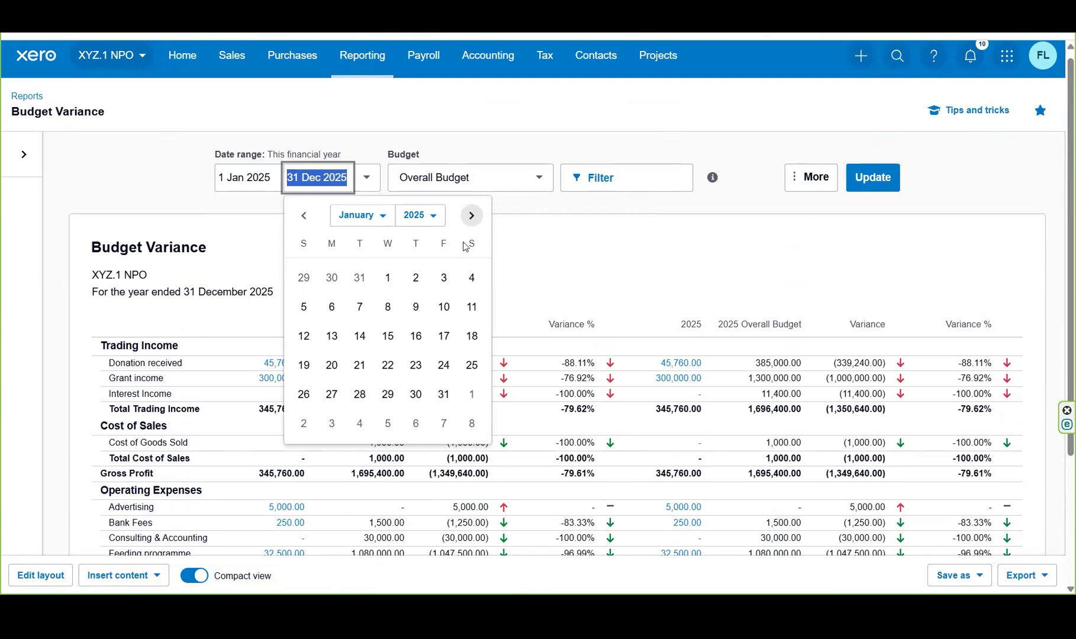
{"action": "left_click", "coordinate": [443, 394]}
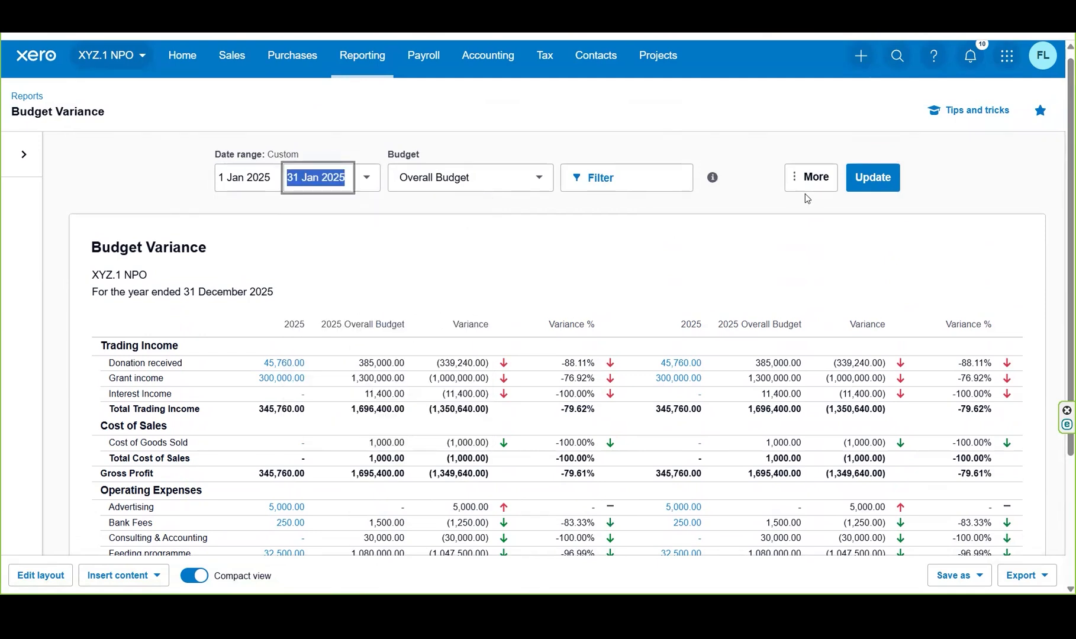
{"action": "left_click", "coordinate": [871, 180]}
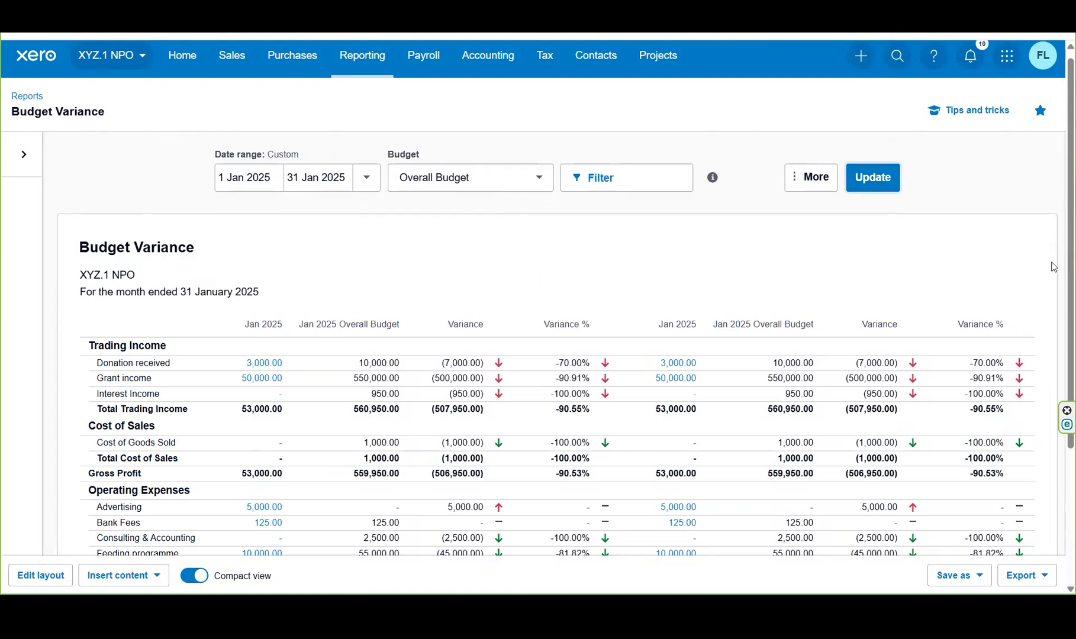
{"action": "scroll", "coordinate": [1060, 146], "scroll_direction": "down", "scroll_amount": 1}
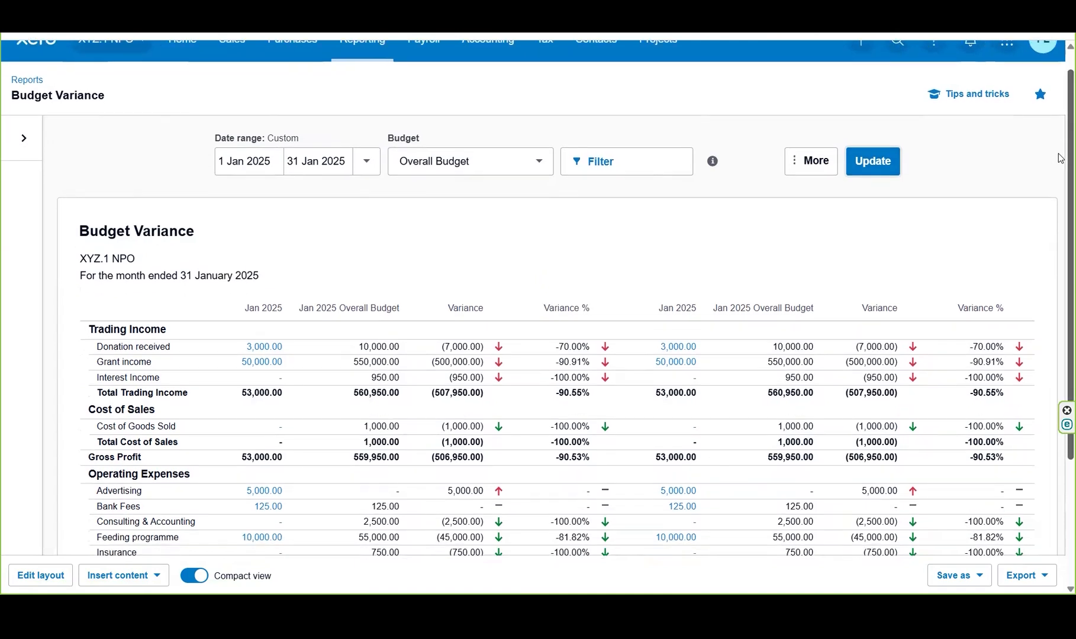
{"action": "scroll", "coordinate": [1060, 197], "scroll_direction": "down", "scroll_amount": 1}
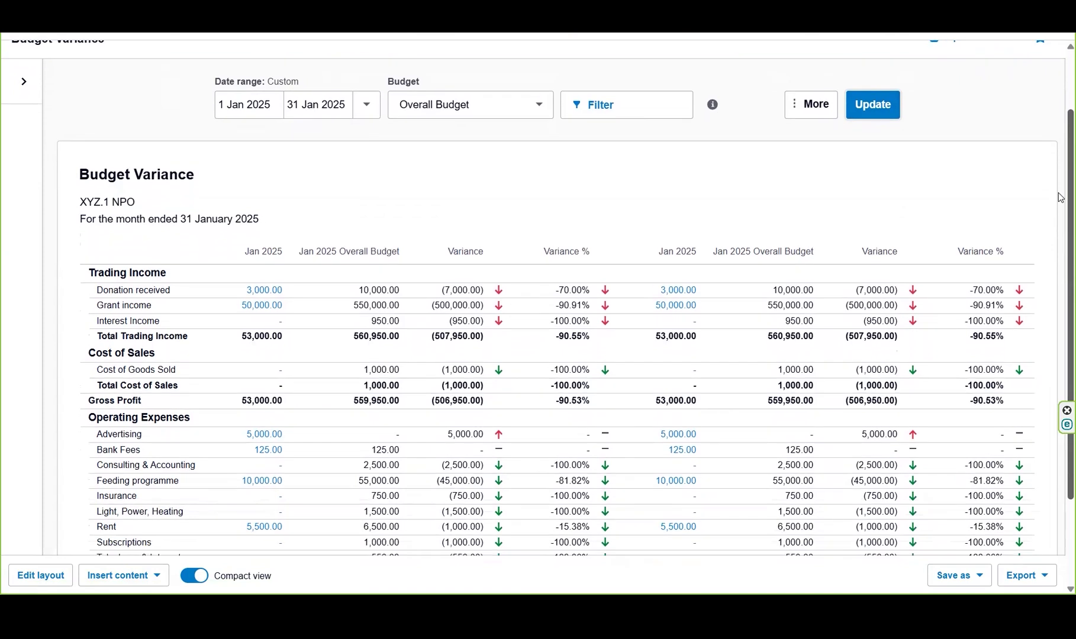
{"action": "scroll", "coordinate": [1061, 197], "scroll_direction": "down", "scroll_amount": 1}
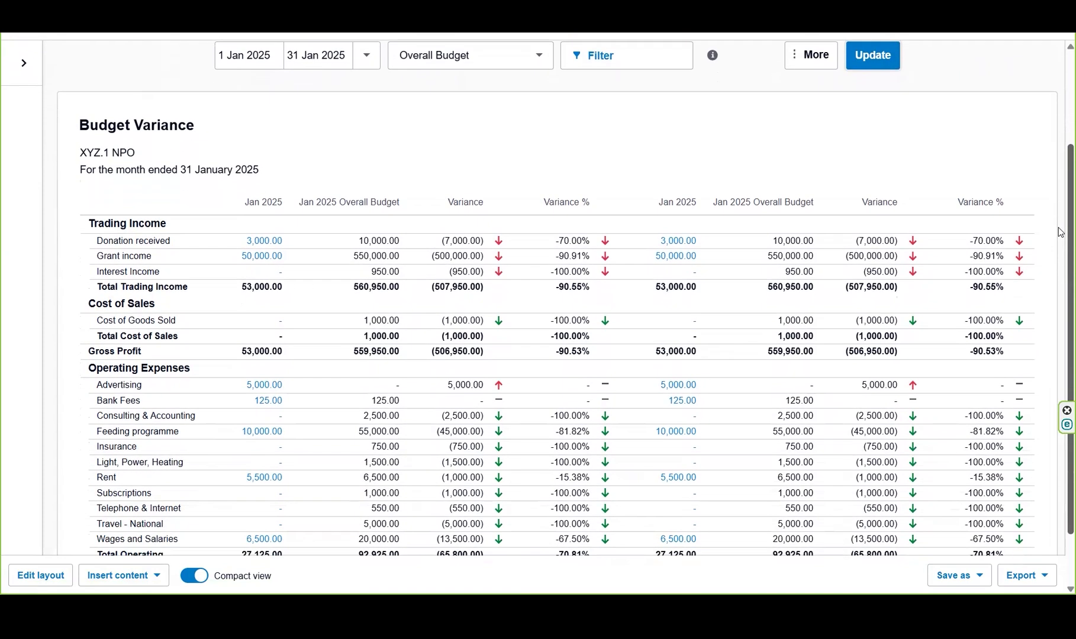
{"action": "scroll", "coordinate": [1061, 240], "scroll_direction": "down", "scroll_amount": 2}
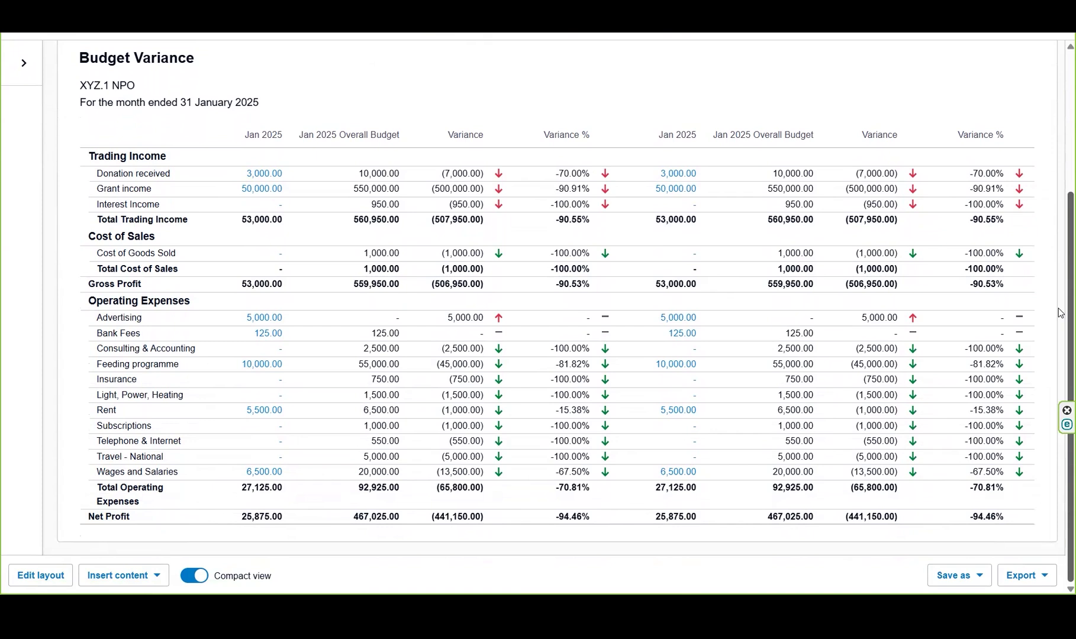
- Extend the report's end date to 28 Feb 2025 and update it
{"action": "scroll", "coordinate": [1061, 312], "scroll_direction": "up", "scroll_amount": 4}
{"action": "left_click", "coordinate": [334, 160]}
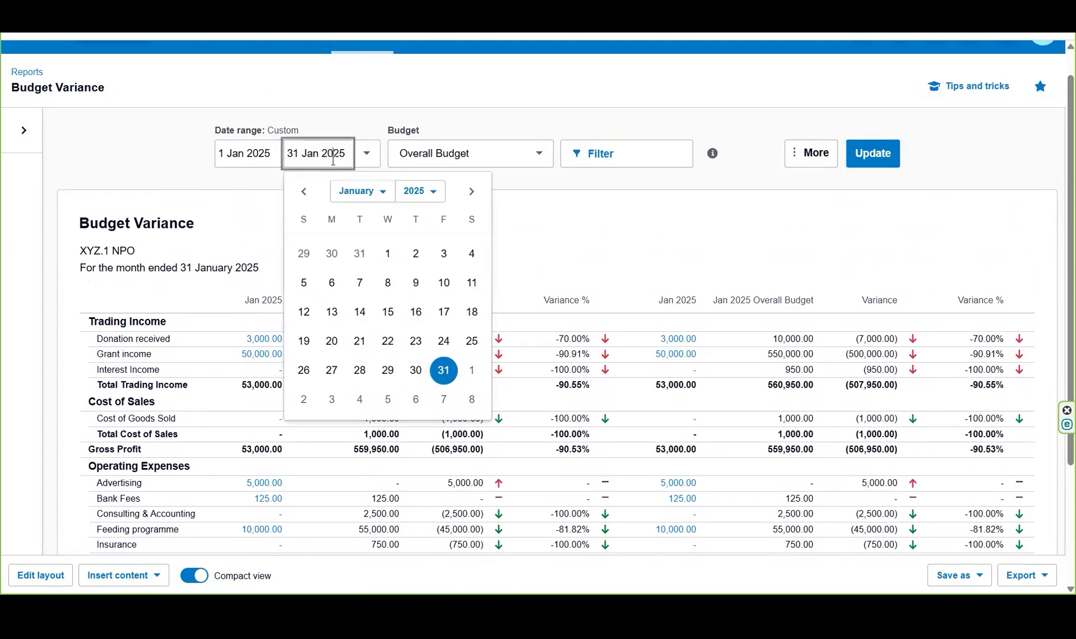
{"action": "left_click", "coordinate": [472, 191]}
{"action": "left_click", "coordinate": [443, 370]}
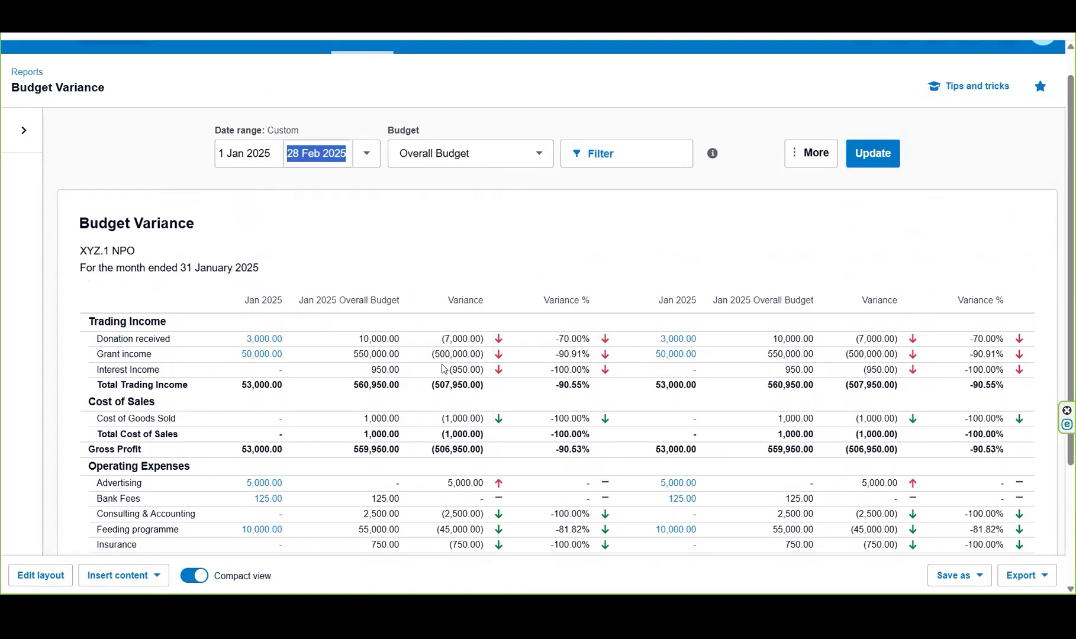
{"action": "left_click", "coordinate": [868, 157]}
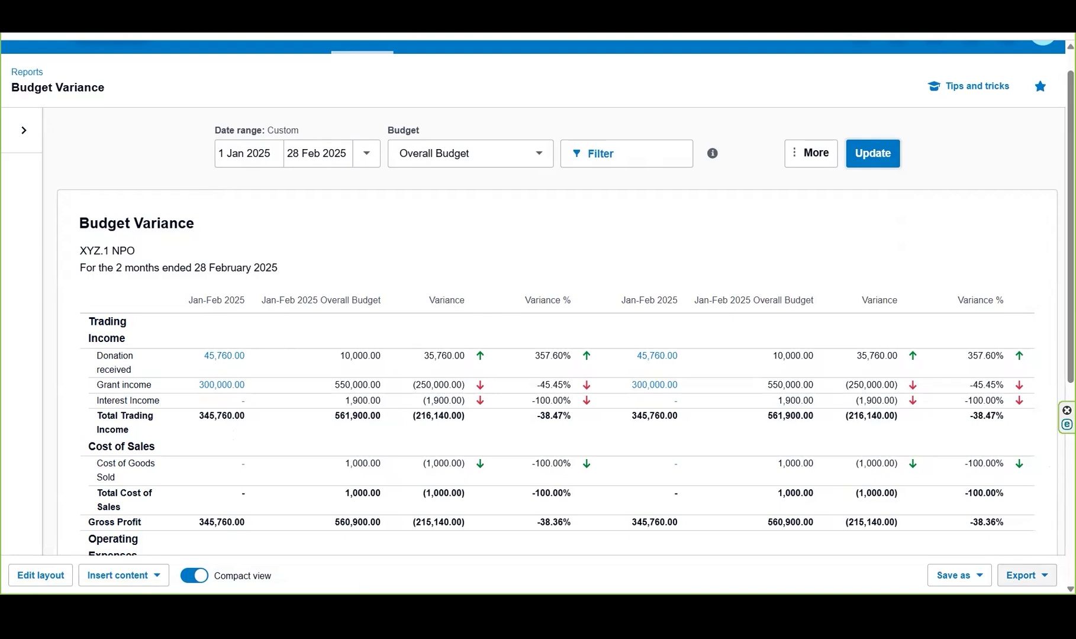
- Check the export formats available for the two-month report without exporting it
{"action": "left_click", "coordinate": [1027, 576]}
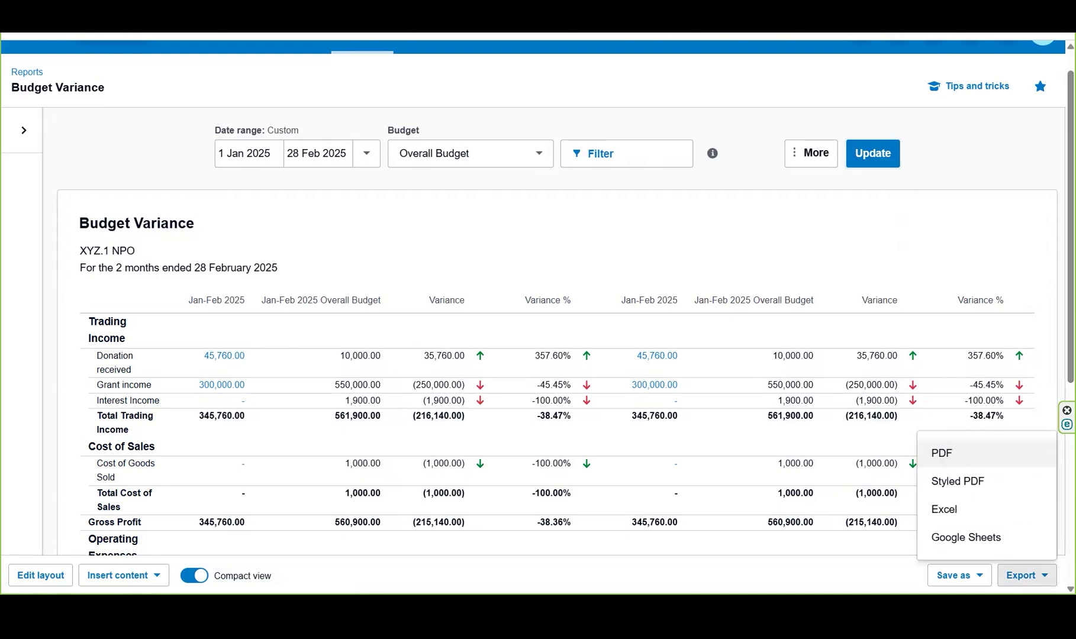
{"action": "left_click", "coordinate": [834, 574]}
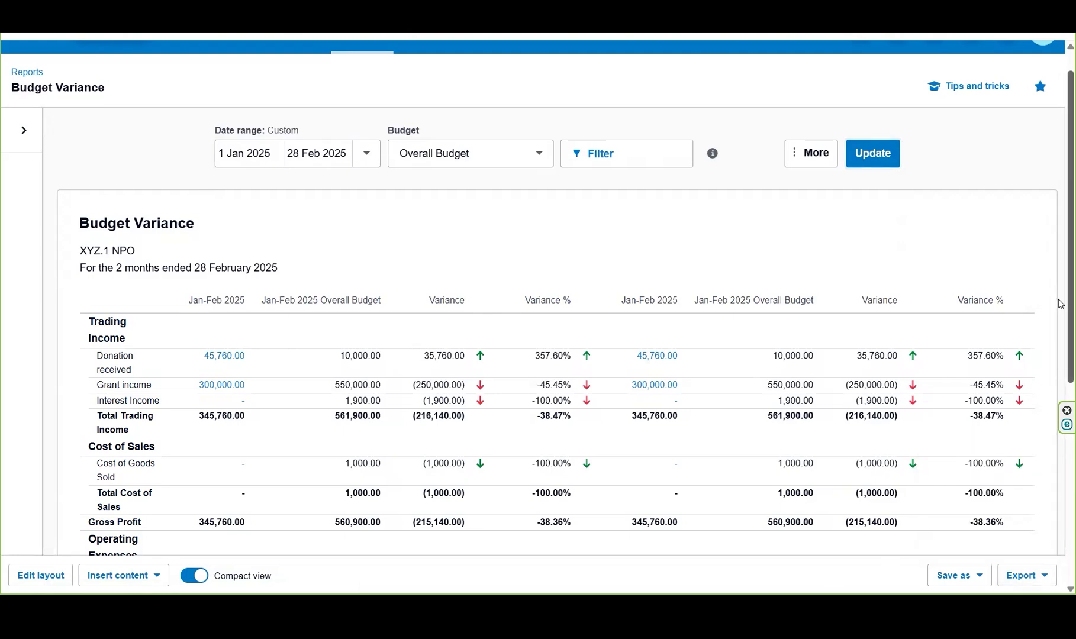
{"action": "scroll", "coordinate": [1060, 376], "scroll_direction": "down", "scroll_amount": 6}
{"action": "scroll", "coordinate": [1060, 382], "scroll_direction": "up", "scroll_amount": 10}
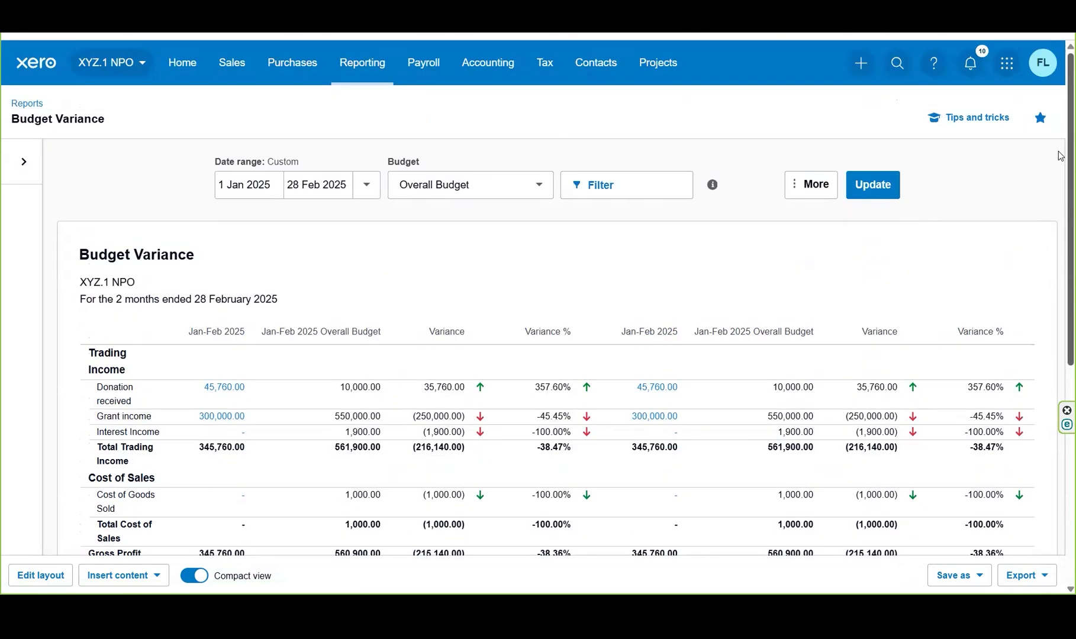
- Switch the report's budget to Project A - NLC, update it and review the variances down to net profit
{"action": "left_click", "coordinate": [536, 188]}
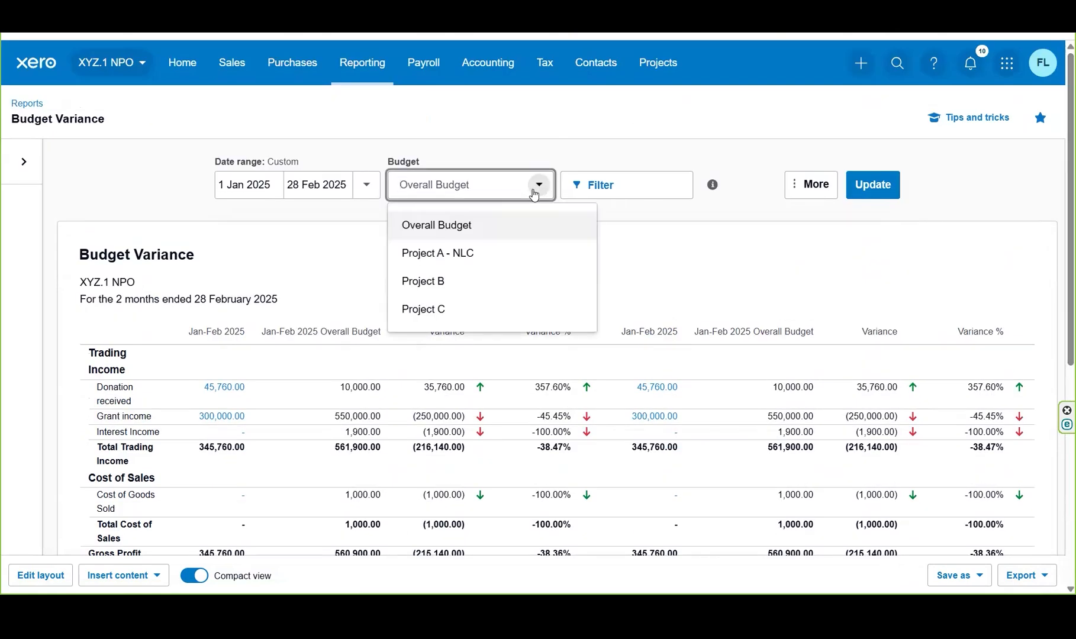
{"action": "left_click", "coordinate": [479, 255]}
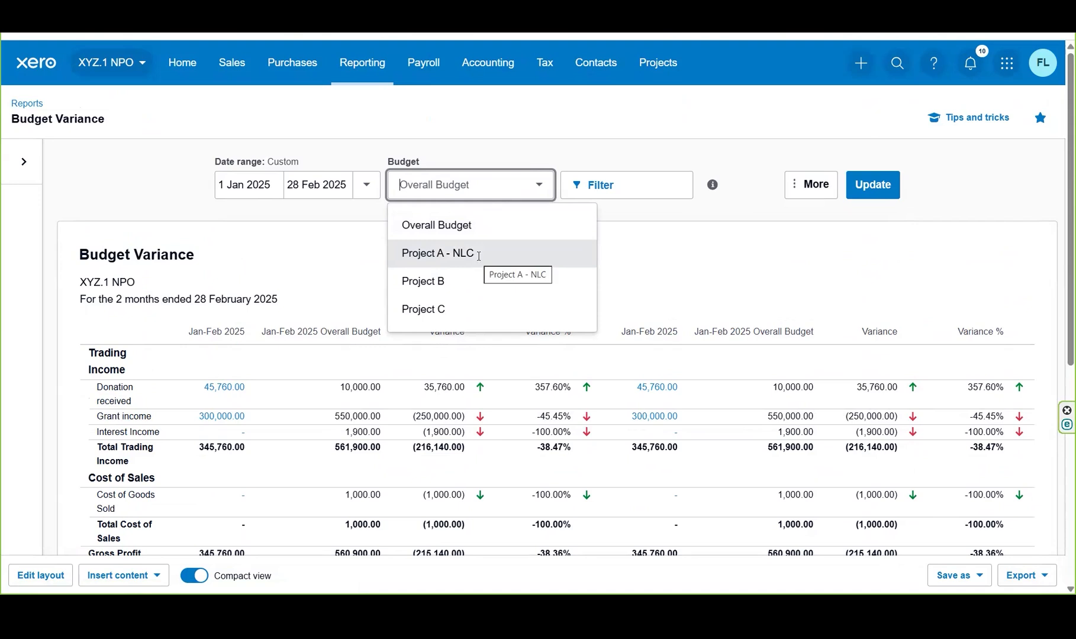
{"action": "left_click", "coordinate": [880, 186]}
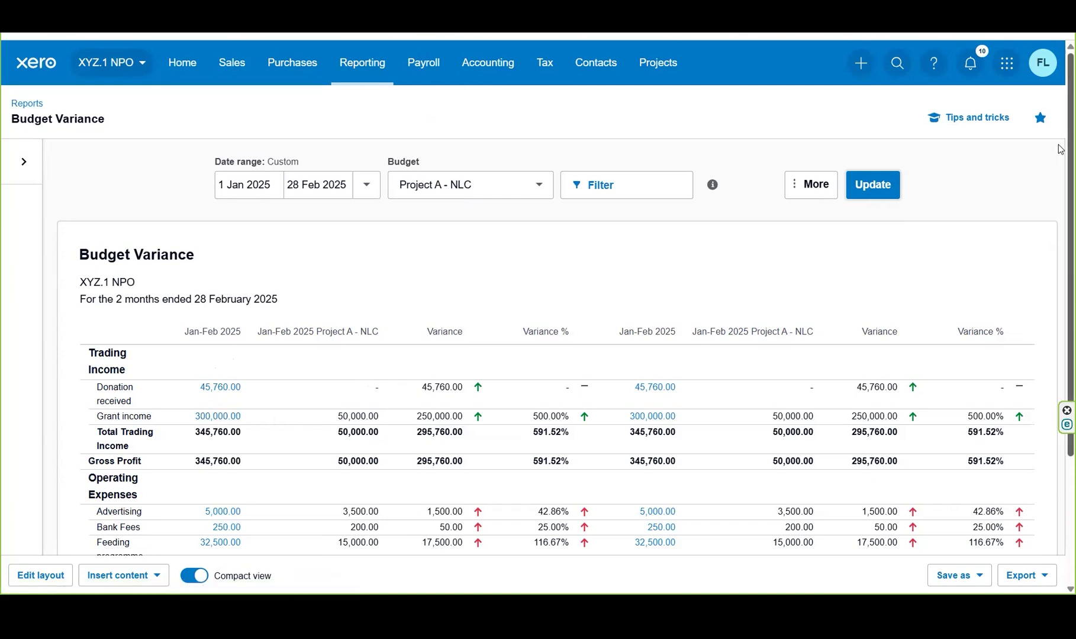
{"action": "scroll", "coordinate": [1060, 161], "scroll_direction": "down", "scroll_amount": 1}
{"action": "scroll", "coordinate": [1060, 161], "scroll_direction": "down", "scroll_amount": 3}
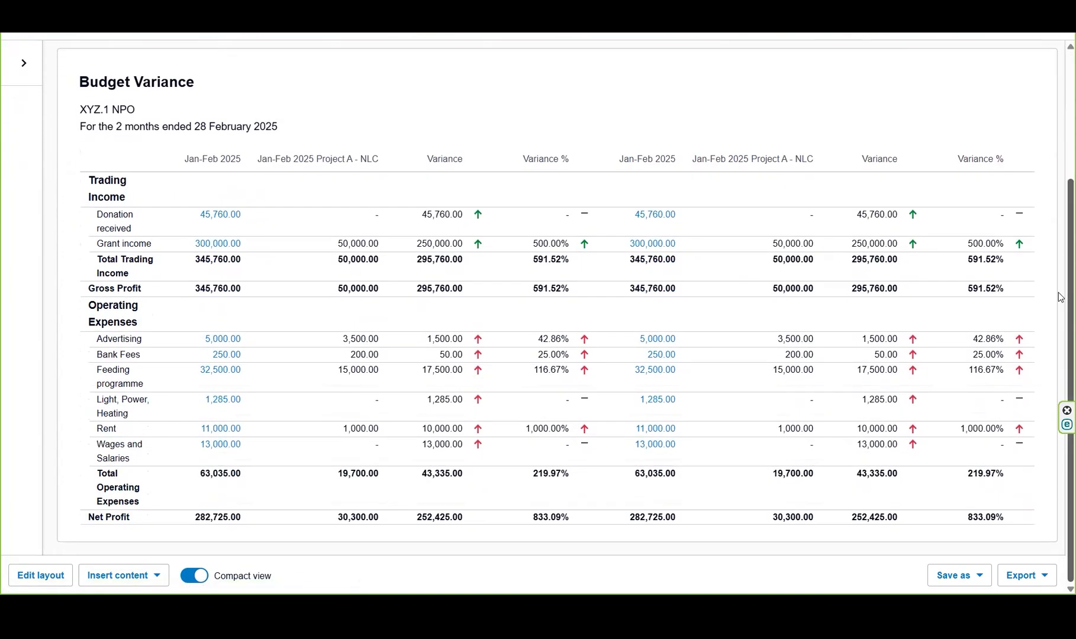